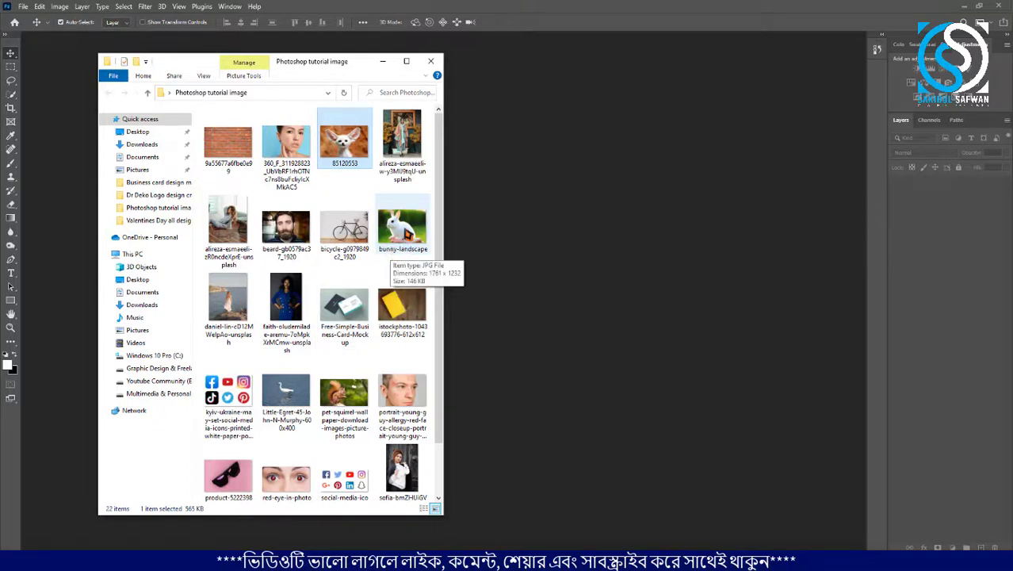
Step: Open bunny-landscape from the Photoshop tutorial image folder, duplicate its Background layer and hide the original
{"action": "left_click_drag", "start_coordinate": [400, 237], "coordinate": [515, 276]}
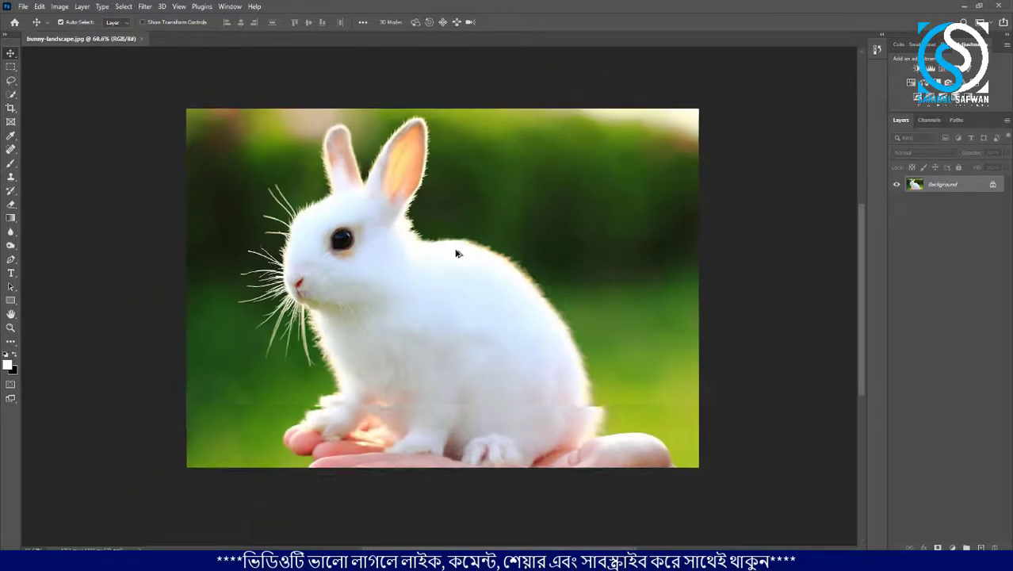
{"action": "key", "text": "ctrl+0"}
{"action": "left_click_drag", "start_coordinate": [963, 190], "coordinate": [986, 539]}
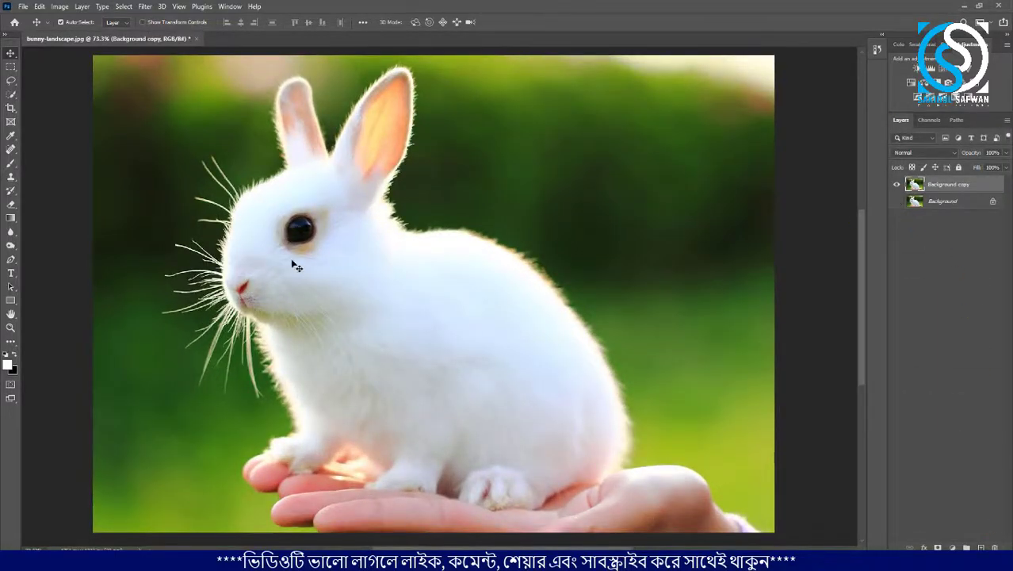
{"action": "key", "text": "ctrl+minus"}
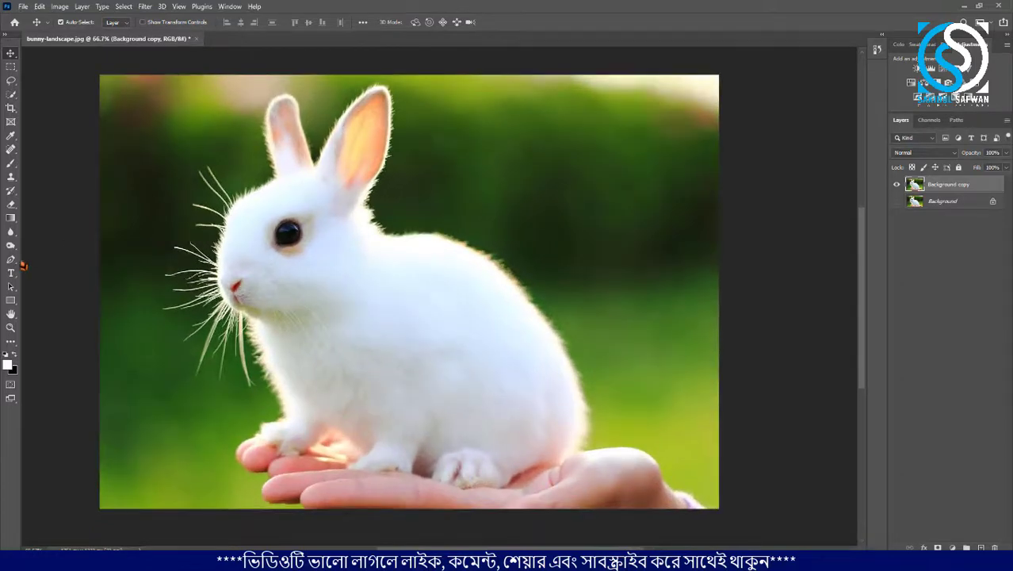
Step: Activate the Sponge tool and set its mode to Saturate
{"action": "mouse_move", "coordinate": [13, 250]}
{"action": "left_mouse_down"}
{"action": "mouse_move", "coordinate": [53, 255]}
{"action": "mouse_move", "coordinate": [58, 270]}
{"action": "left_mouse_up"}
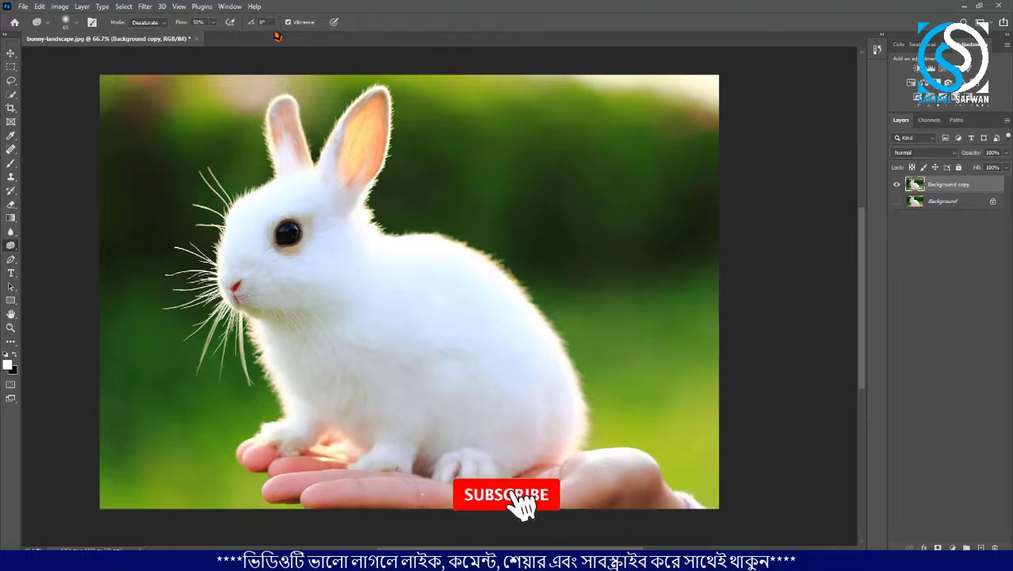
{"action": "left_click", "coordinate": [156, 24]}
{"action": "left_click", "coordinate": [156, 39]}
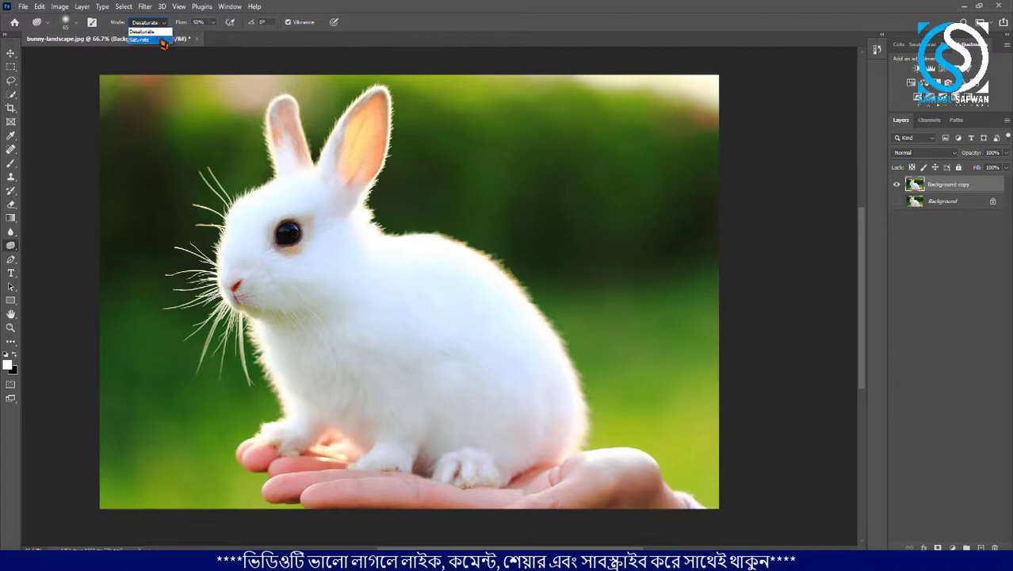
{"action": "left_click", "coordinate": [158, 39]}
{"action": "left_click", "coordinate": [154, 40]}
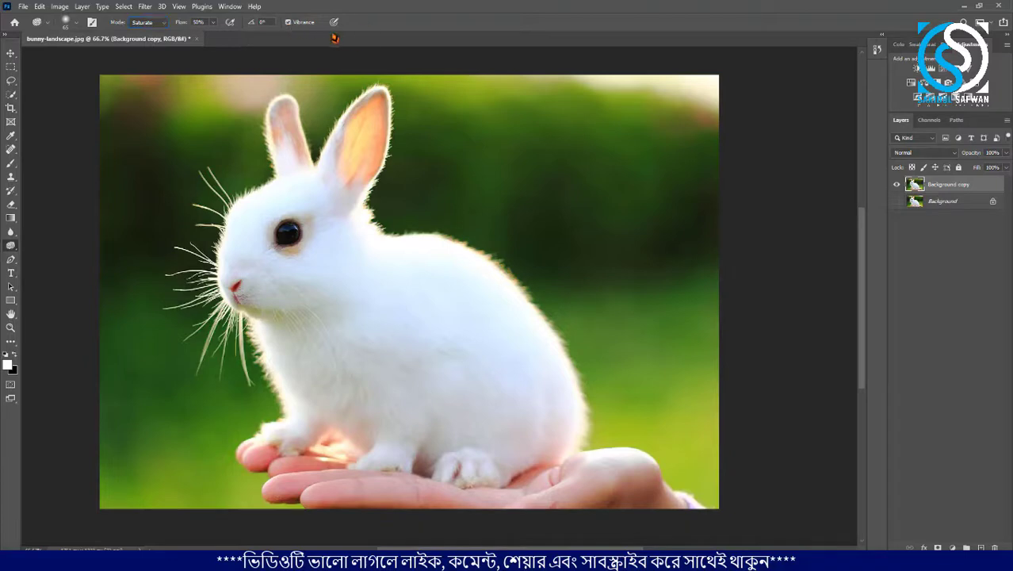
Step: Saturate the rabbit photo on the duplicate layer using a size 600 sponge at 100% flow with Vibrance off
{"action": "scroll", "coordinate": [357, 95], "scroll_direction": "down", "scroll_amount": 3}
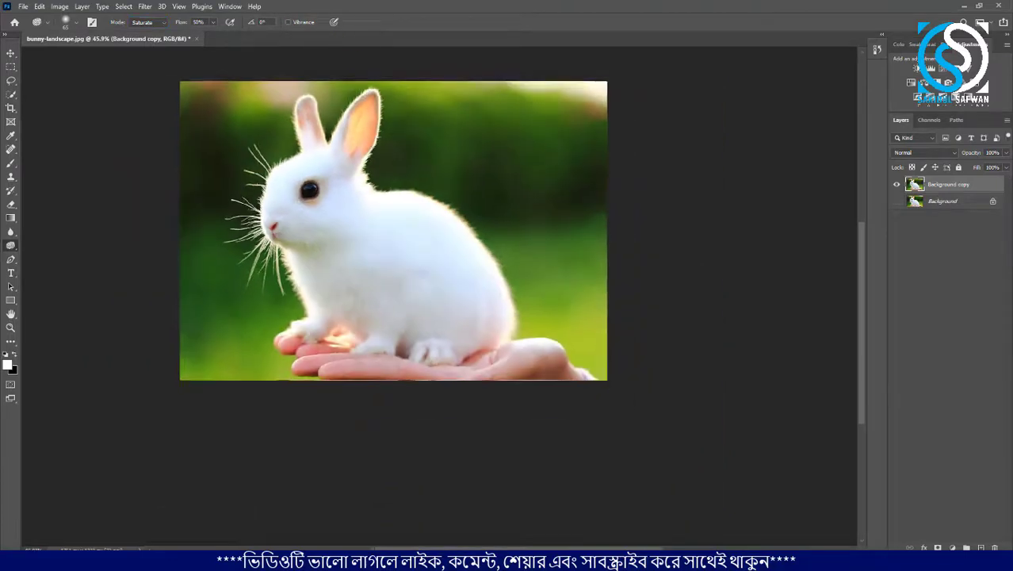
{"action": "scroll", "coordinate": [413, 145], "scroll_direction": "up", "scroll_amount": 2}
{"action": "key", "text": "bracketright"}
{"action": "key", "text": "bracketright"}
{"action": "key", "text": "bracketright"}
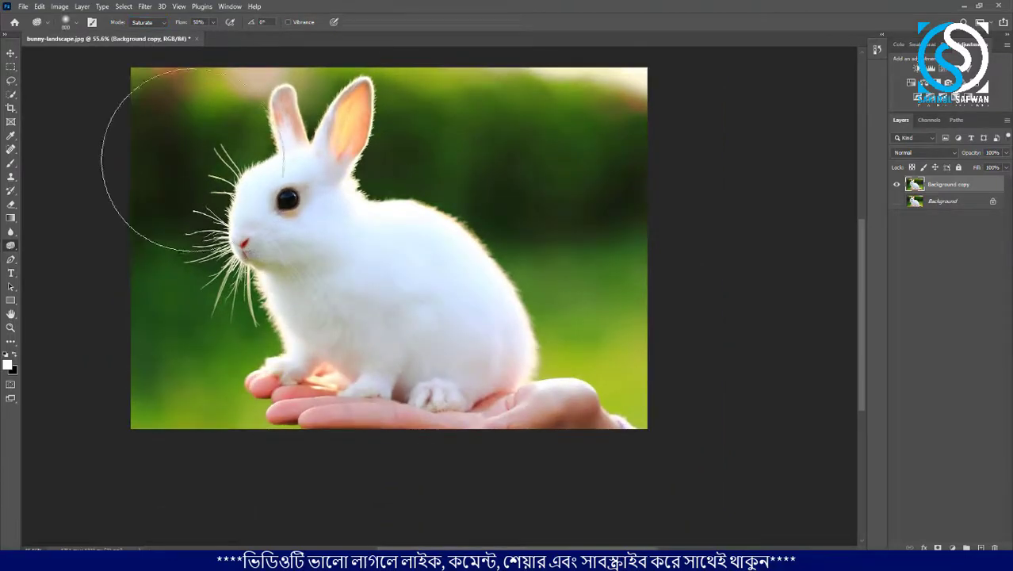
{"action": "key", "text": "bracketleft"}
{"action": "scroll", "coordinate": [287, 242], "scroll_direction": "up", "scroll_amount": 1}
{"action": "scroll", "coordinate": [286, 243], "scroll_direction": "up", "scroll_amount": 1}
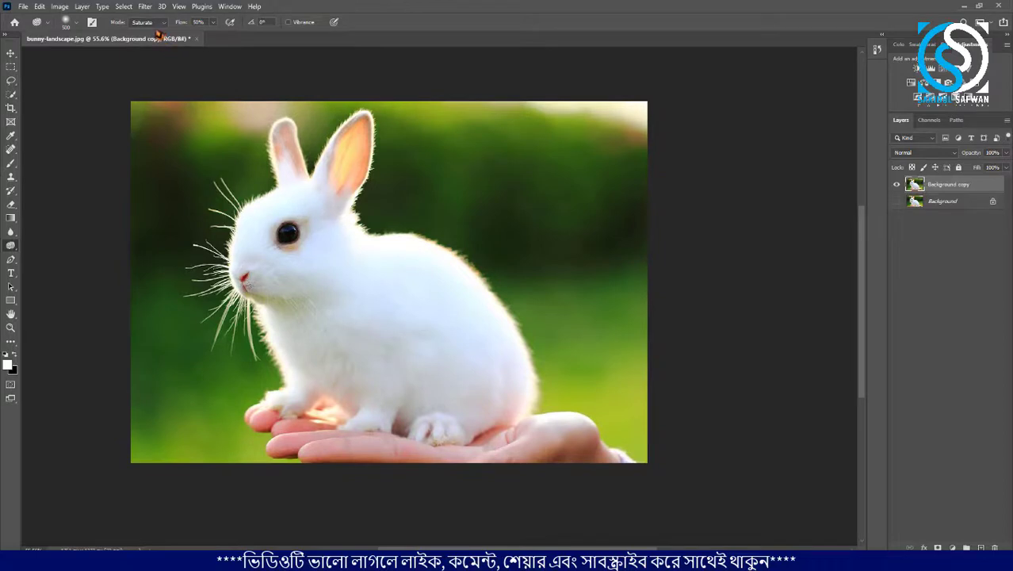
{"action": "mouse_move", "coordinate": [180, 124]}
{"action": "left_mouse_down"}
{"action": "mouse_move", "coordinate": [153, 143]}
{"action": "mouse_move", "coordinate": [149, 135]}
{"action": "mouse_move", "coordinate": [156, 140]}
{"action": "left_mouse_up"}
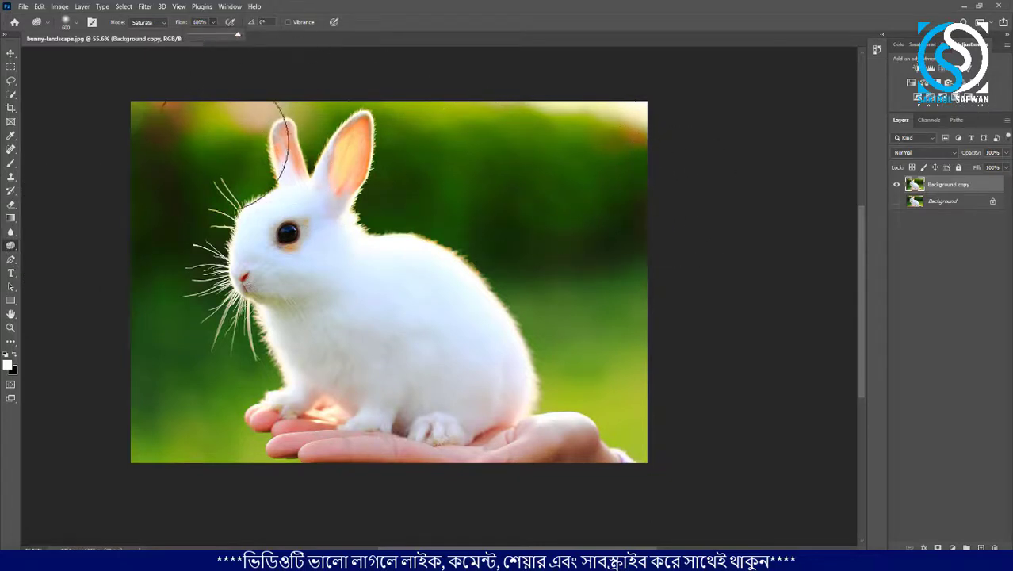
{"action": "mouse_move", "coordinate": [623, 171]}
{"action": "left_mouse_down"}
{"action": "mouse_move", "coordinate": [429, 203]}
{"action": "mouse_move", "coordinate": [610, 170]}
{"action": "mouse_move", "coordinate": [181, 181]}
{"action": "mouse_move", "coordinate": [162, 257]}
{"action": "mouse_move", "coordinate": [190, 464]}
{"action": "mouse_move", "coordinate": [131, 344]}
{"action": "mouse_move", "coordinate": [248, 357]}
{"action": "mouse_move", "coordinate": [384, 124]}
{"action": "mouse_move", "coordinate": [555, 142]}
{"action": "mouse_move", "coordinate": [215, 306]}
{"action": "mouse_move", "coordinate": [221, 447]}
{"action": "mouse_move", "coordinate": [430, 192]}
{"action": "mouse_move", "coordinate": [622, 101]}
{"action": "mouse_move", "coordinate": [644, 344]}
{"action": "mouse_move", "coordinate": [108, 158]}
{"action": "mouse_move", "coordinate": [429, 316]}
{"action": "left_mouse_up"}
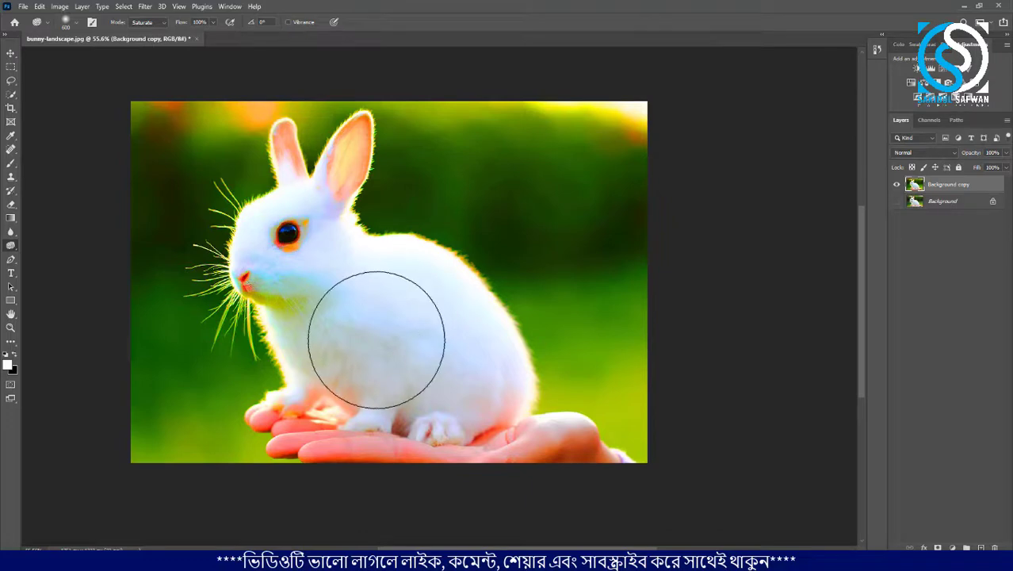
Step: Duplicate the original Background again, show only that copy, and saturate the whole photo with Vibrance enabled
{"action": "left_click_drag", "start_coordinate": [954, 206], "coordinate": [980, 546]}
{"action": "left_click", "coordinate": [897, 184]}
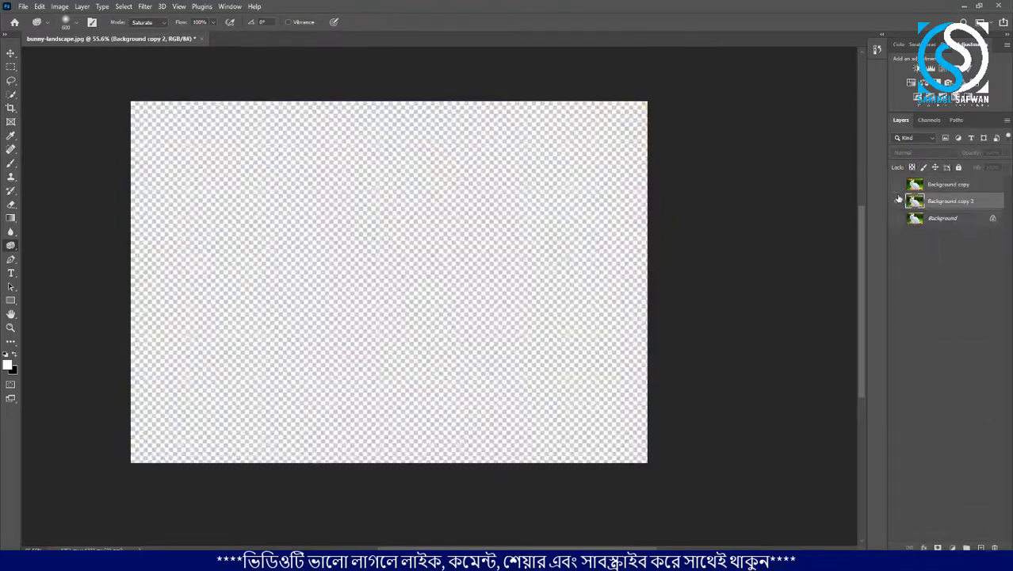
{"action": "left_click", "coordinate": [896, 200]}
{"action": "left_click", "coordinate": [288, 23]}
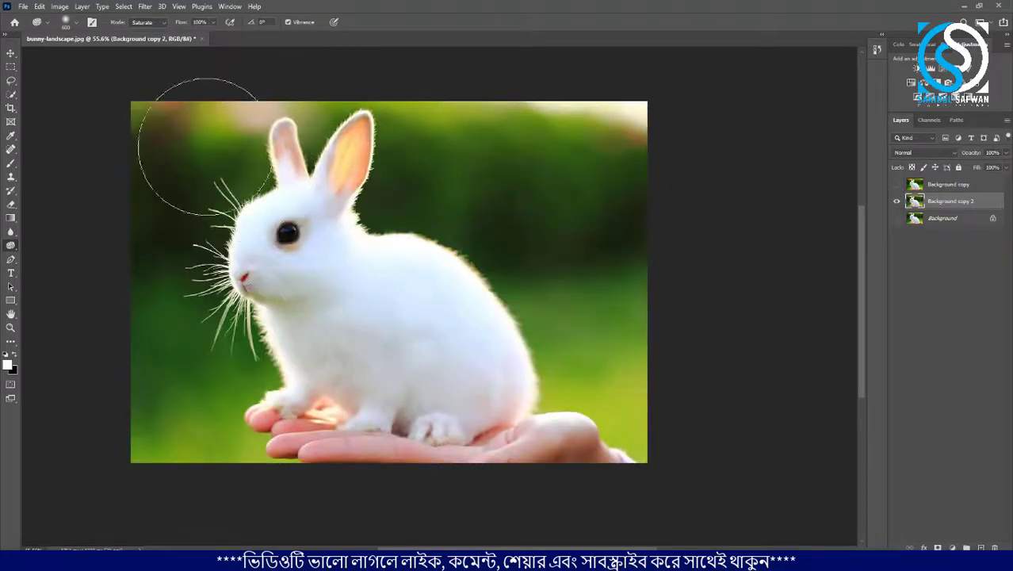
{"action": "mouse_move", "coordinate": [105, 171]}
{"action": "left_mouse_down"}
{"action": "mouse_move", "coordinate": [605, 119]}
{"action": "mouse_move", "coordinate": [429, 181]}
{"action": "mouse_move", "coordinate": [233, 486]}
{"action": "mouse_move", "coordinate": [617, 215]}
{"action": "left_mouse_up"}
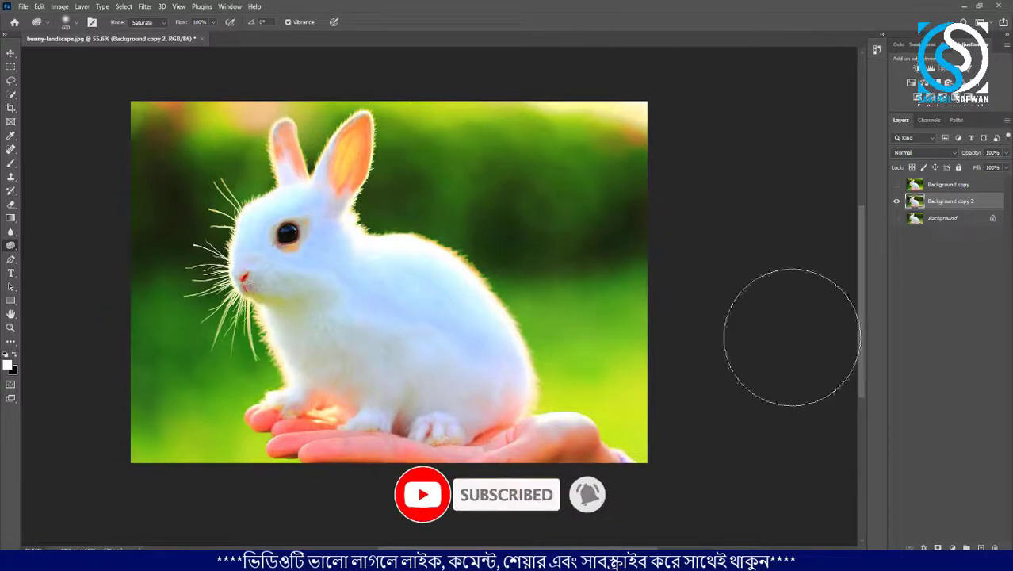
Step: Compare the saturation results with and without Vibrance by toggling the visibility of the Background copy layer
{"action": "left_click", "coordinate": [897, 184]}
{"action": "left_click", "coordinate": [897, 184]}
{"action": "left_click", "coordinate": [896, 184]}
{"action": "left_click", "coordinate": [896, 184]}
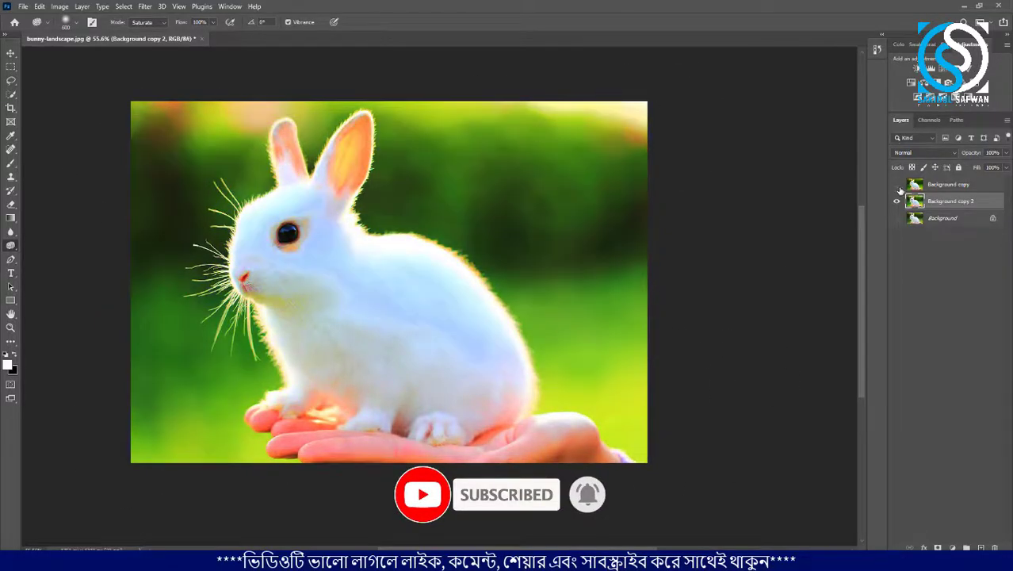
{"action": "left_click", "coordinate": [897, 185]}
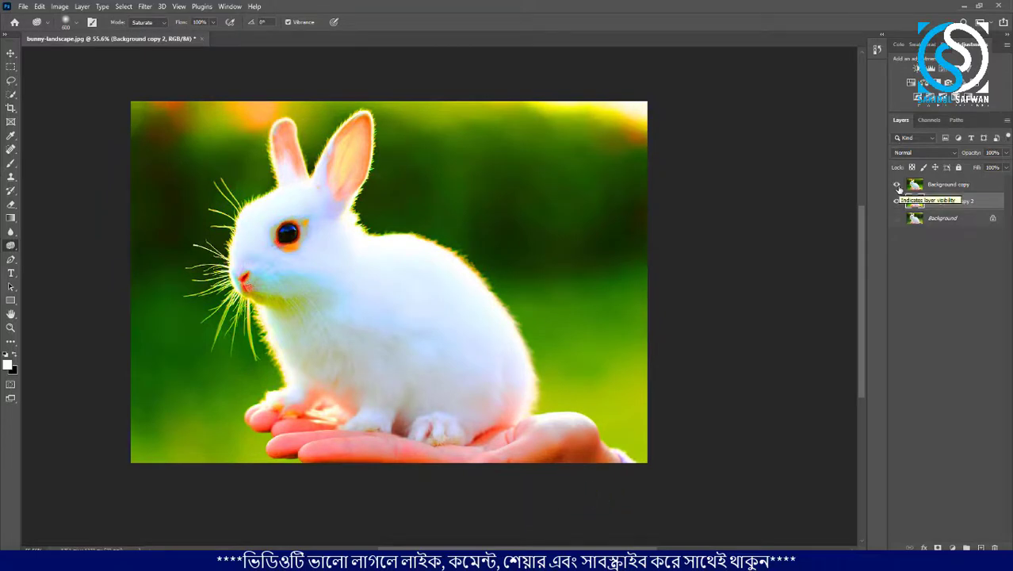
{"action": "left_click", "coordinate": [897, 186]}
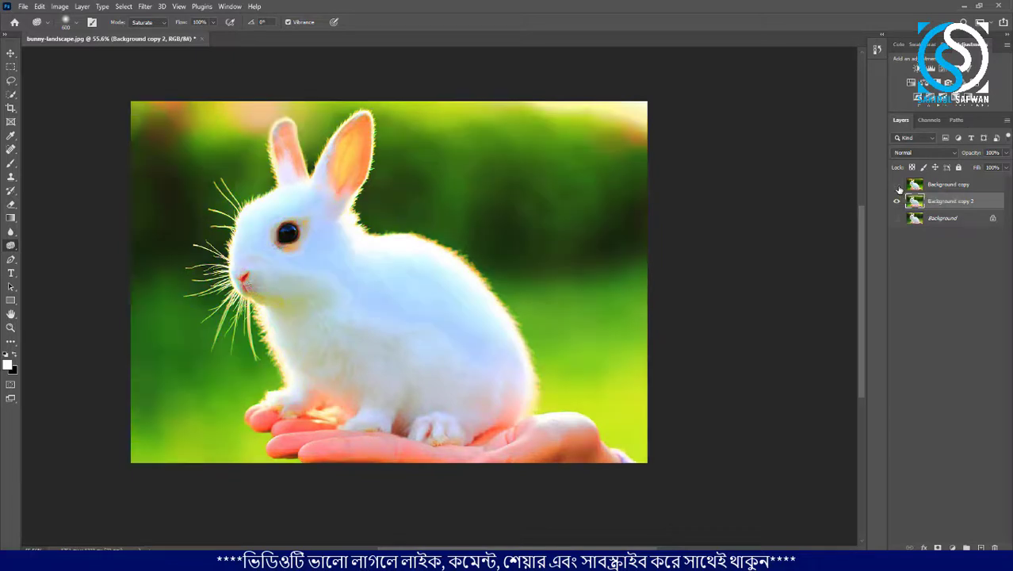
{"action": "left_click", "coordinate": [897, 185]}
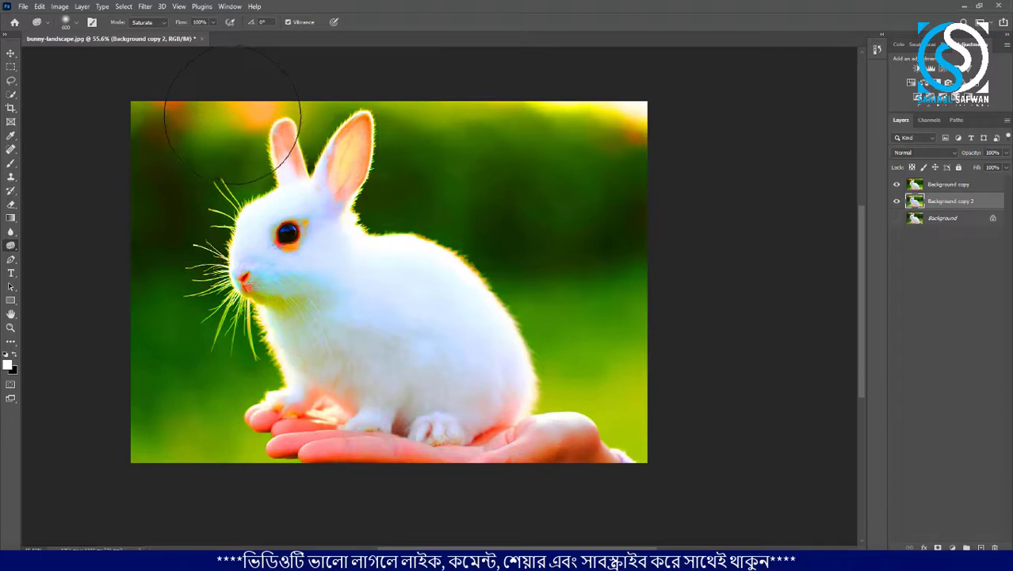
{"action": "left_click", "coordinate": [897, 186]}
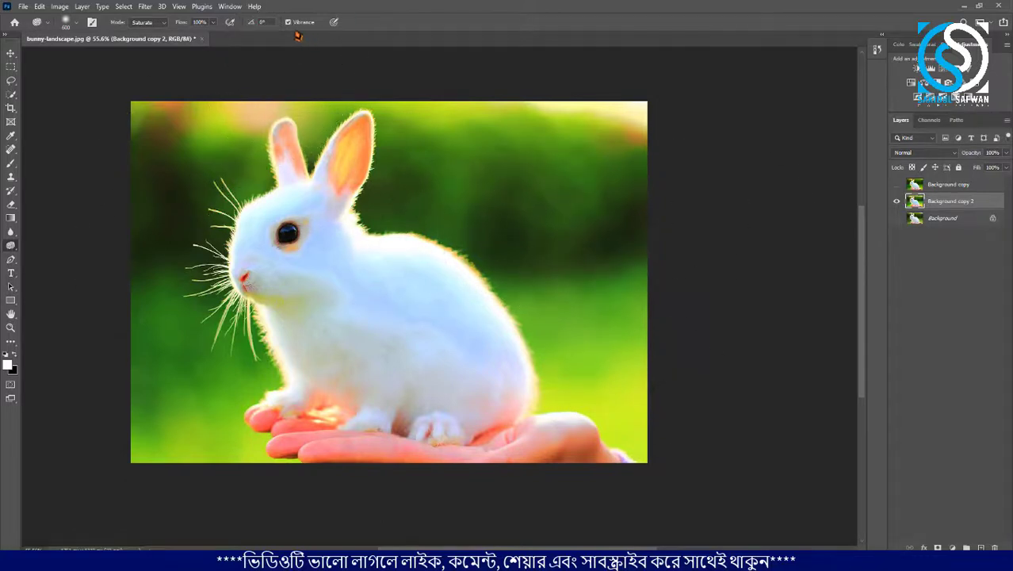
{"action": "left_click", "coordinate": [896, 184]}
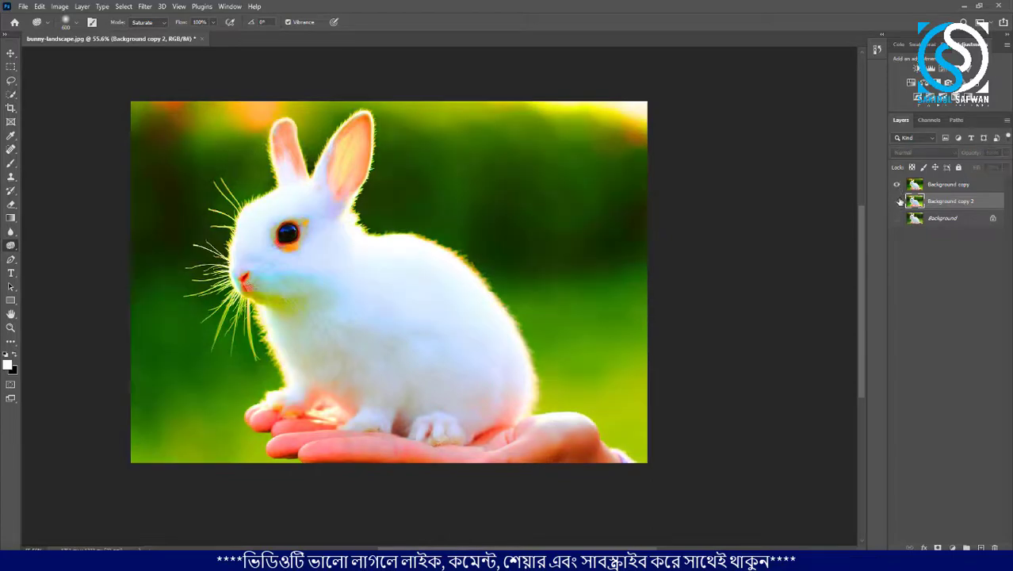
Step: Hide both saturated copies, duplicate the original Background as a visible layer, and sponge the photo in Desaturate mode
{"action": "left_click_drag", "start_coordinate": [899, 202], "coordinate": [896, 183]}
{"action": "left_click_drag", "start_coordinate": [949, 220], "coordinate": [982, 547]}
{"action": "left_click", "coordinate": [896, 219]}
{"action": "left_click", "coordinate": [147, 22]}
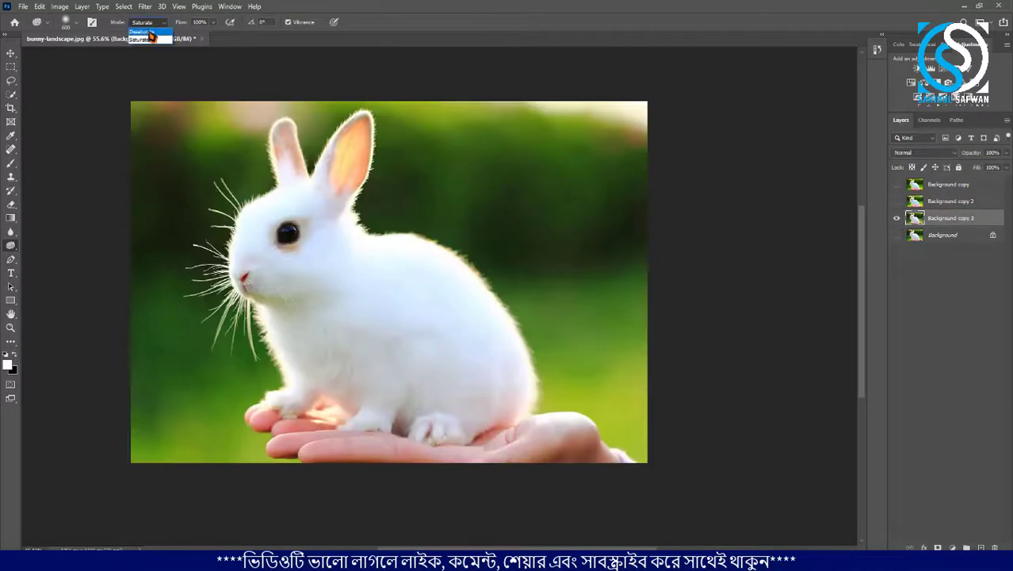
{"action": "left_click", "coordinate": [150, 32]}
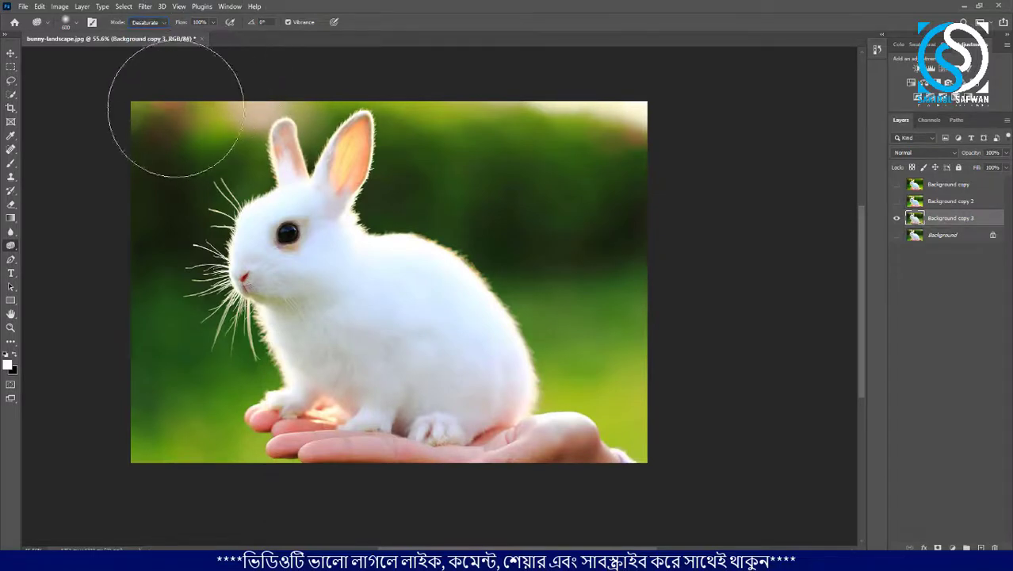
{"action": "mouse_move", "coordinate": [149, 139]}
{"action": "left_mouse_down"}
{"action": "mouse_move", "coordinate": [180, 124]}
{"action": "mouse_move", "coordinate": [691, 158]}
{"action": "mouse_move", "coordinate": [135, 182]}
{"action": "mouse_move", "coordinate": [370, 250]}
{"action": "mouse_move", "coordinate": [694, 279]}
{"action": "mouse_move", "coordinate": [476, 366]}
{"action": "mouse_move", "coordinate": [186, 437]}
{"action": "mouse_move", "coordinate": [610, 373]}
{"action": "mouse_move", "coordinate": [583, 365]}
{"action": "mouse_move", "coordinate": [655, 284]}
{"action": "mouse_move", "coordinate": [146, 226]}
{"action": "mouse_move", "coordinate": [154, 125]}
{"action": "mouse_move", "coordinate": [217, 117]}
{"action": "mouse_move", "coordinate": [134, 421]}
{"action": "mouse_move", "coordinate": [151, 430]}
{"action": "mouse_move", "coordinate": [645, 374]}
{"action": "mouse_move", "coordinate": [591, 203]}
{"action": "mouse_move", "coordinate": [590, 420]}
{"action": "mouse_move", "coordinate": [640, 97]}
{"action": "mouse_move", "coordinate": [366, 113]}
{"action": "mouse_move", "coordinate": [525, 102]}
{"action": "mouse_move", "coordinate": [254, 151]}
{"action": "mouse_move", "coordinate": [193, 287]}
{"action": "mouse_move", "coordinate": [181, 254]}
{"action": "mouse_move", "coordinate": [190, 465]}
{"action": "mouse_move", "coordinate": [199, 429]}
{"action": "mouse_move", "coordinate": [334, 453]}
{"action": "mouse_move", "coordinate": [458, 259]}
{"action": "mouse_move", "coordinate": [420, 176]}
{"action": "mouse_move", "coordinate": [496, 96]}
{"action": "mouse_move", "coordinate": [367, 118]}
{"action": "mouse_move", "coordinate": [237, 312]}
{"action": "mouse_move", "coordinate": [126, 455]}
{"action": "mouse_move", "coordinate": [287, 440]}
{"action": "mouse_move", "coordinate": [206, 407]}
{"action": "mouse_move", "coordinate": [217, 407]}
{"action": "mouse_move", "coordinate": [137, 449]}
{"action": "mouse_move", "coordinate": [181, 366]}
{"action": "mouse_move", "coordinate": [145, 253]}
{"action": "mouse_move", "coordinate": [606, 127]}
{"action": "mouse_move", "coordinate": [413, 115]}
{"action": "mouse_move", "coordinate": [394, 353]}
{"action": "mouse_move", "coordinate": [626, 454]}
{"action": "mouse_move", "coordinate": [609, 180]}
{"action": "mouse_move", "coordinate": [623, 158]}
{"action": "mouse_move", "coordinate": [330, 163]}
{"action": "mouse_move", "coordinate": [482, 223]}
{"action": "left_mouse_up"}
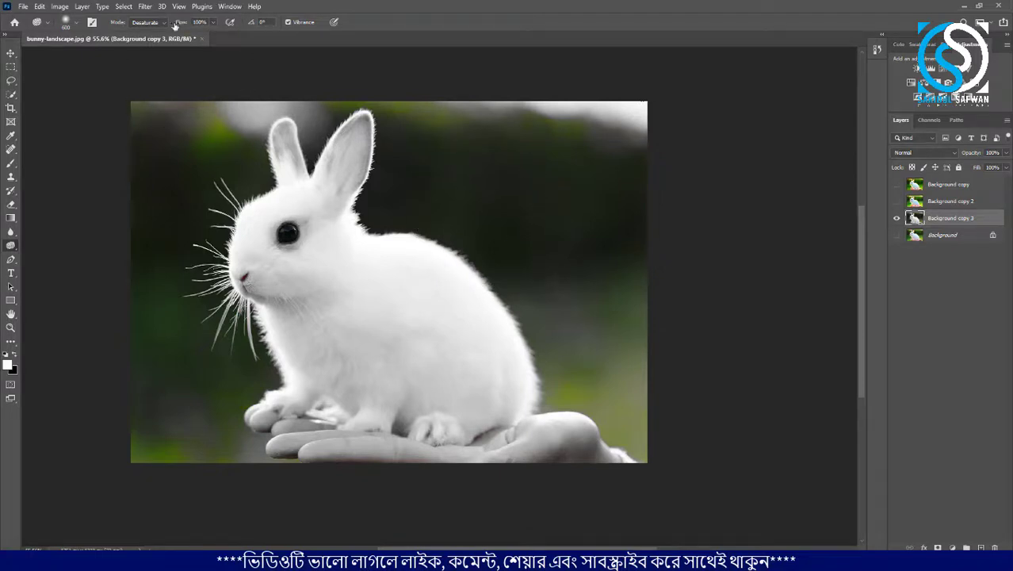
{"action": "left_click", "coordinate": [288, 22]}
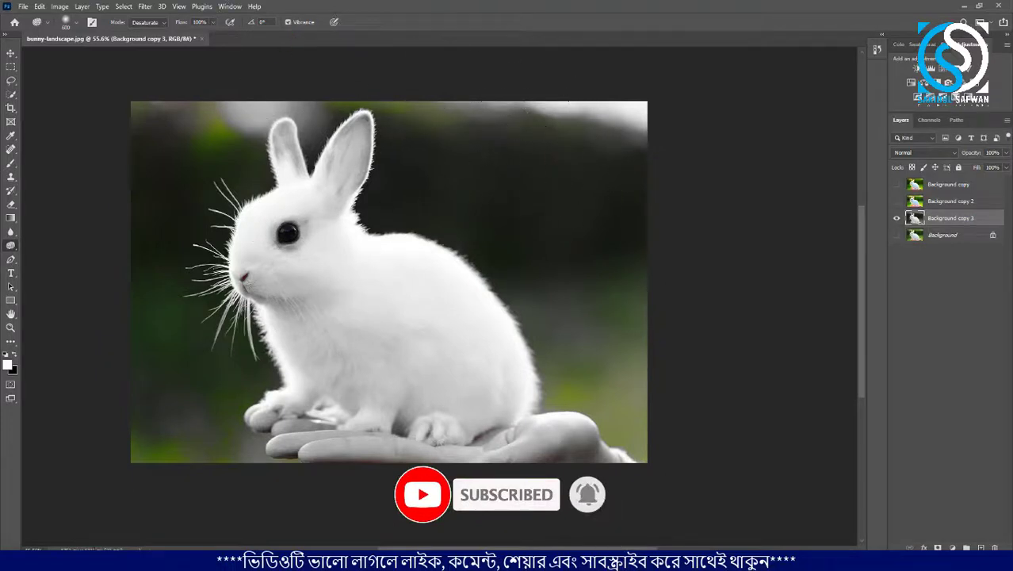
{"action": "left_click", "coordinate": [168, 23]}
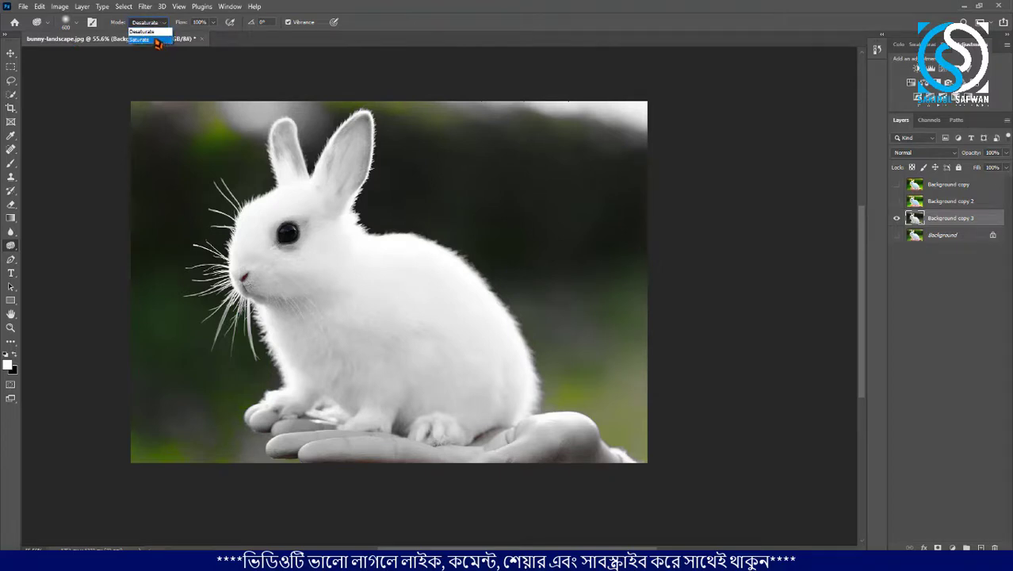
{"action": "left_click", "coordinate": [156, 40]}
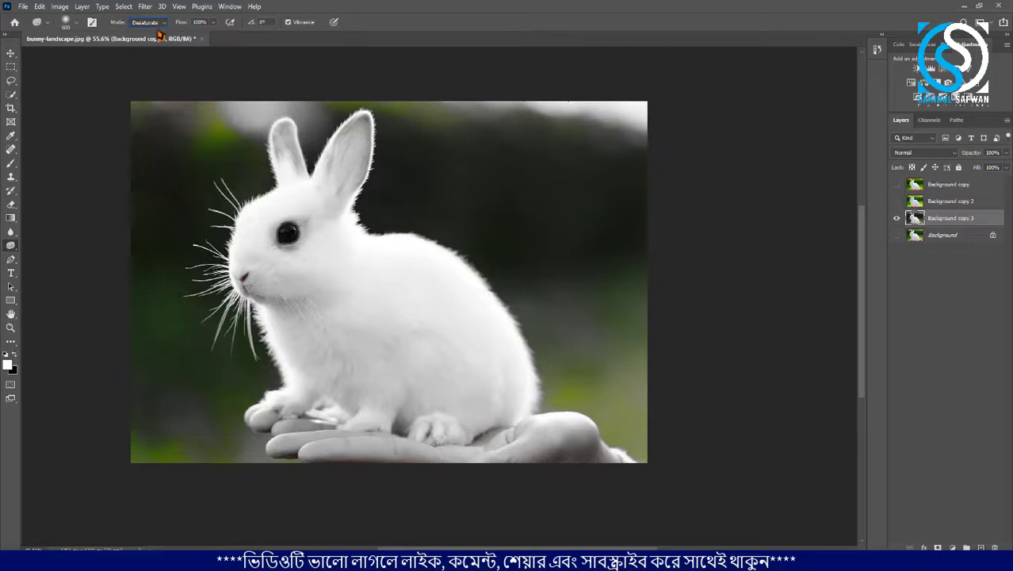